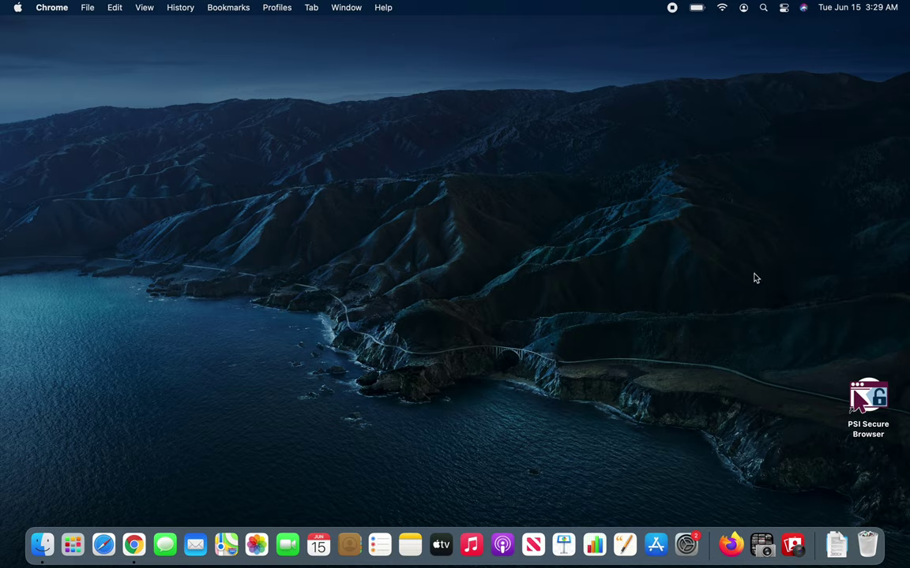
- Show the Notification Center, hide it, and show it again to view its widgets
click(821, 9)
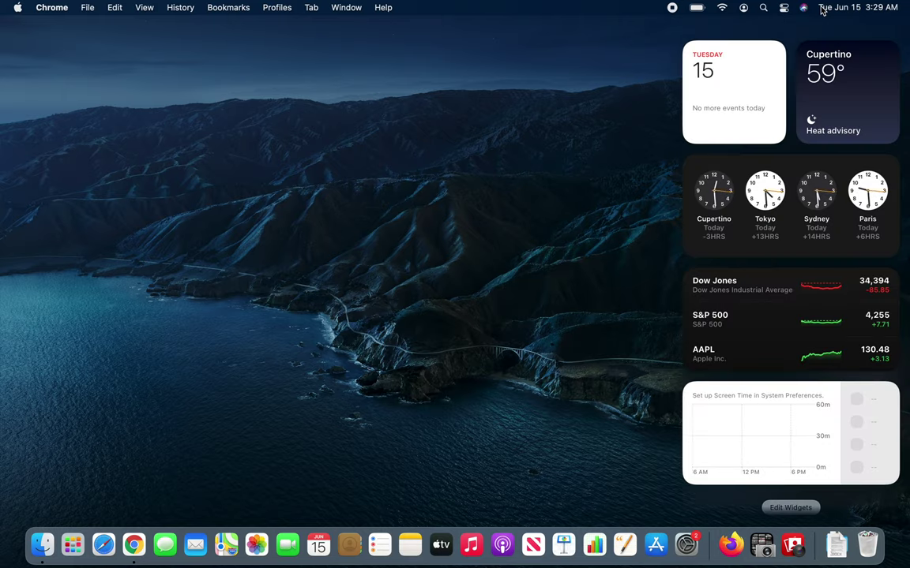
click(821, 10)
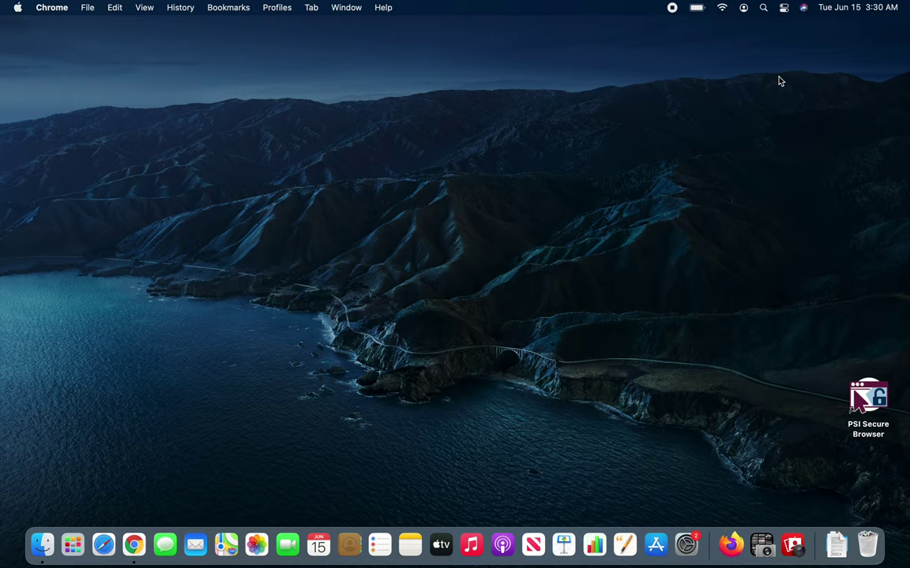
click(863, 8)
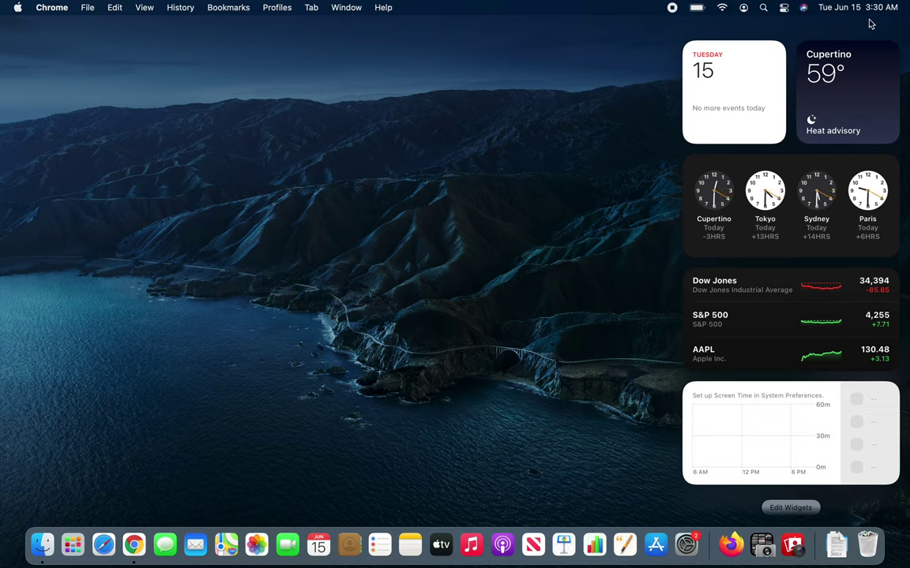
- Open the Notifications preferences through the Do Not Disturb options in Control Center
click(784, 9)
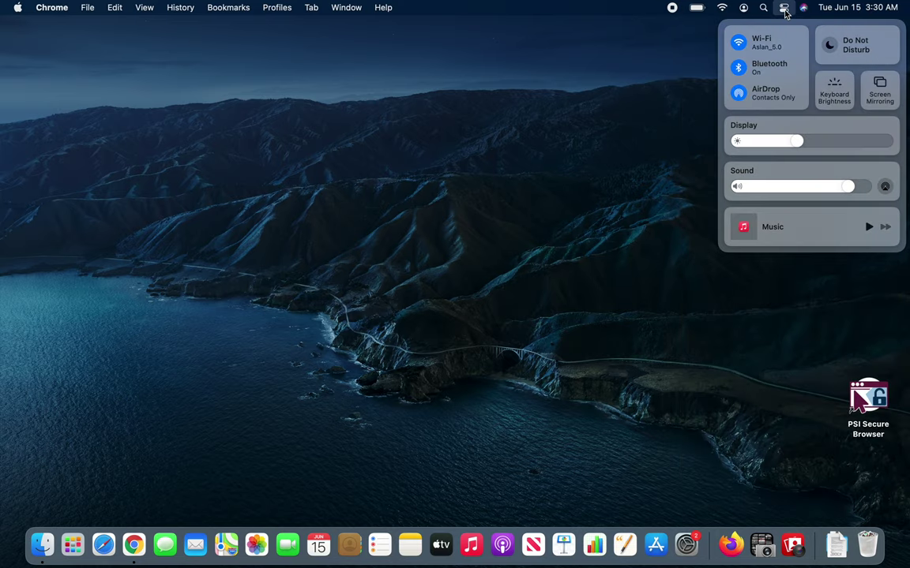
click(849, 55)
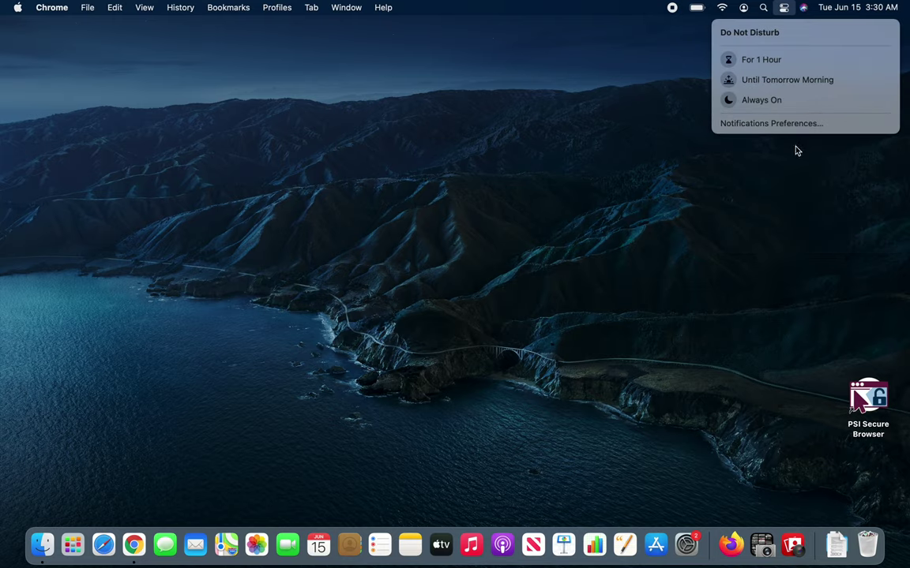
click(795, 123)
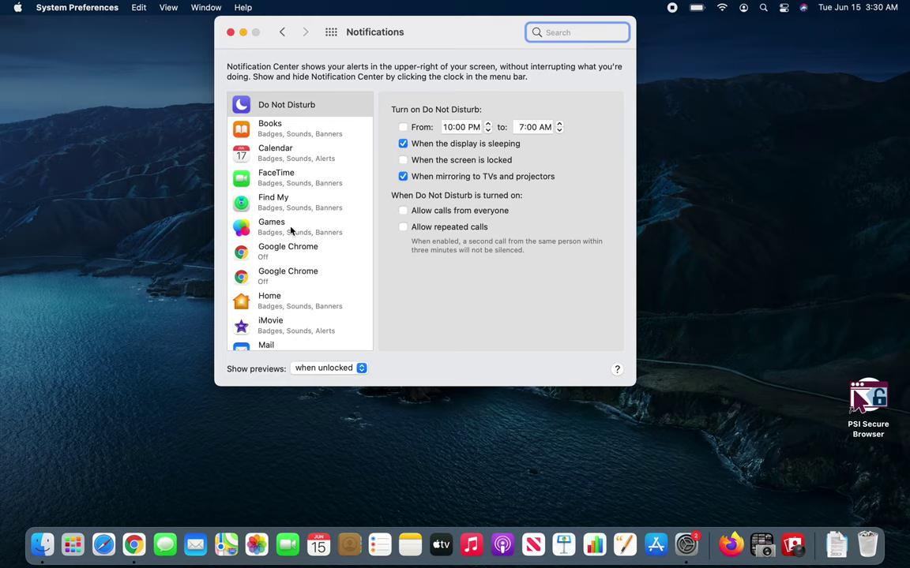
- Look through the list of apps in the Notifications preferences, then close the window
scroll(292, 267, down, 3)
scroll(292, 266, up, 3)
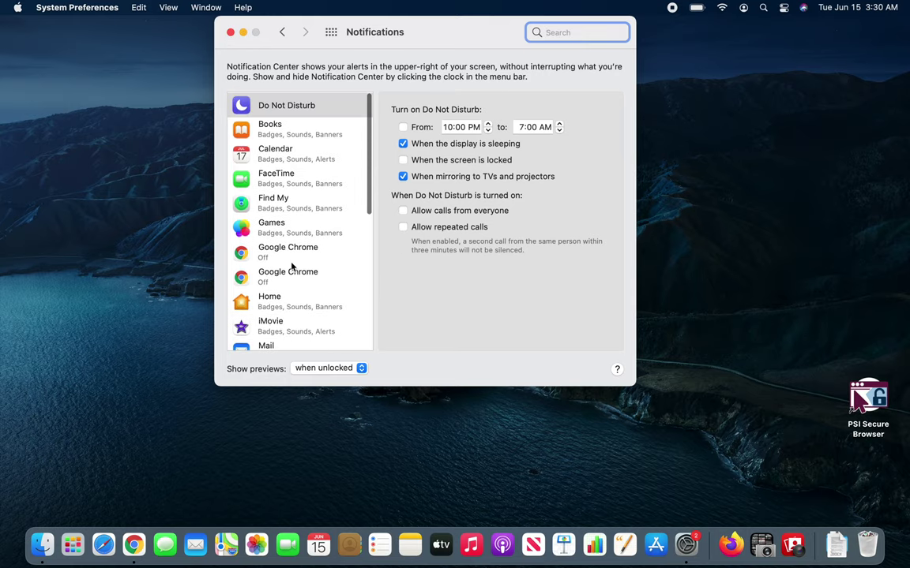
scroll(293, 266, down, 10)
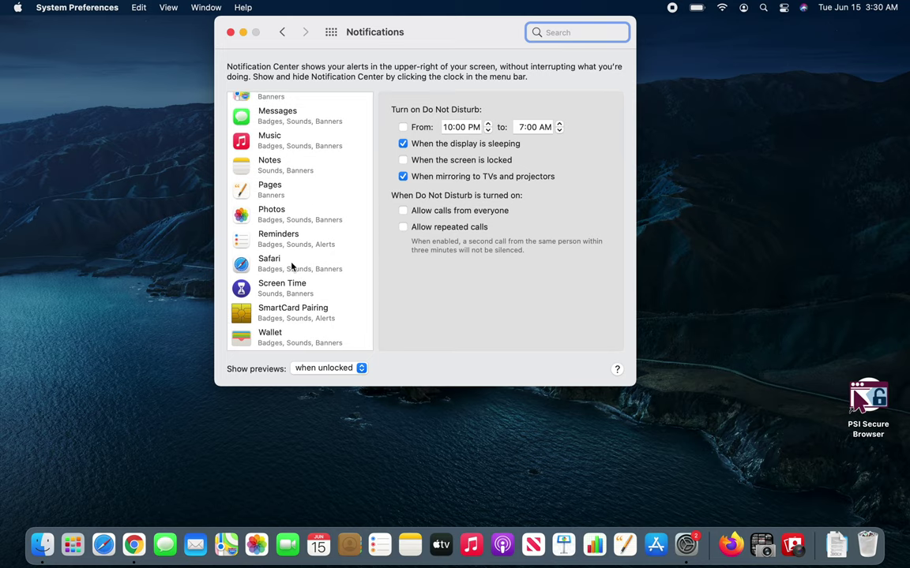
scroll(292, 267, up, 4)
scroll(291, 267, up, 4)
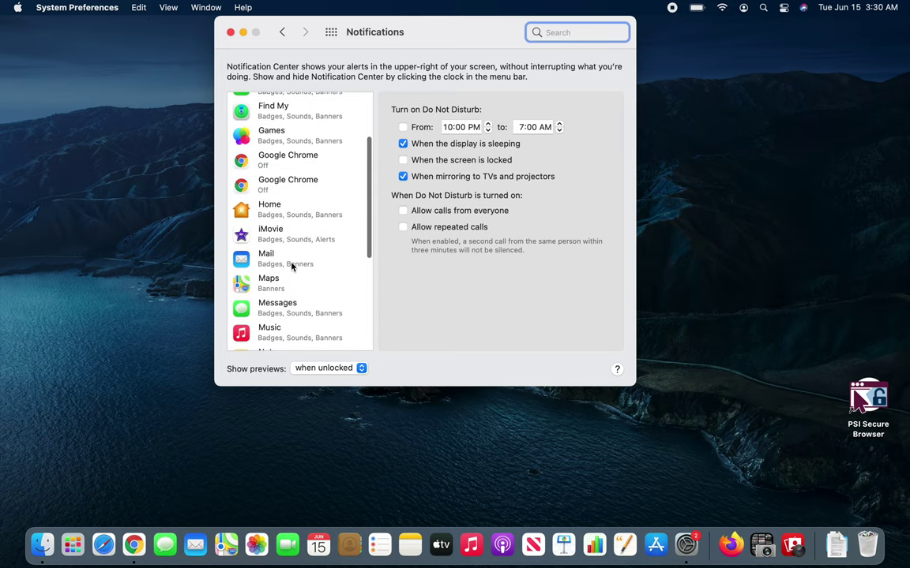
scroll(291, 267, up, 5)
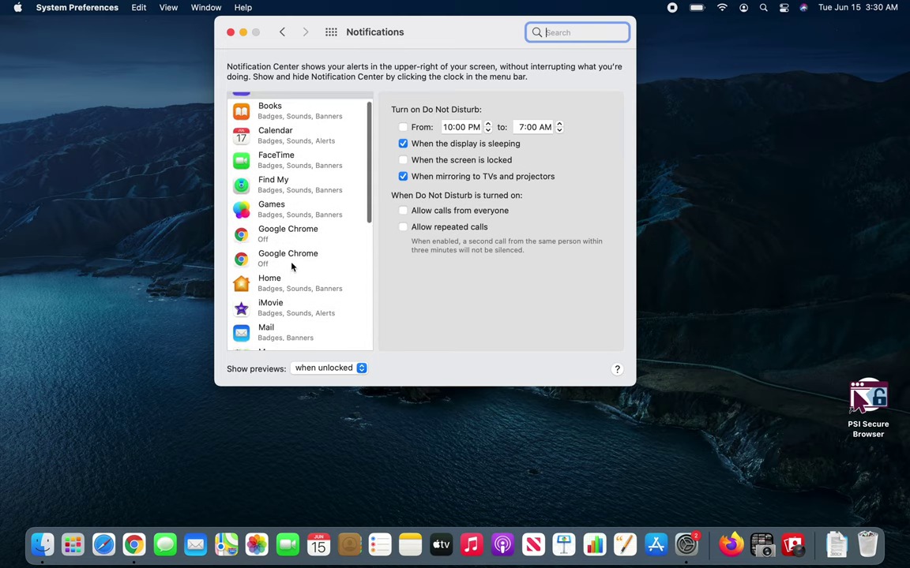
click(230, 32)
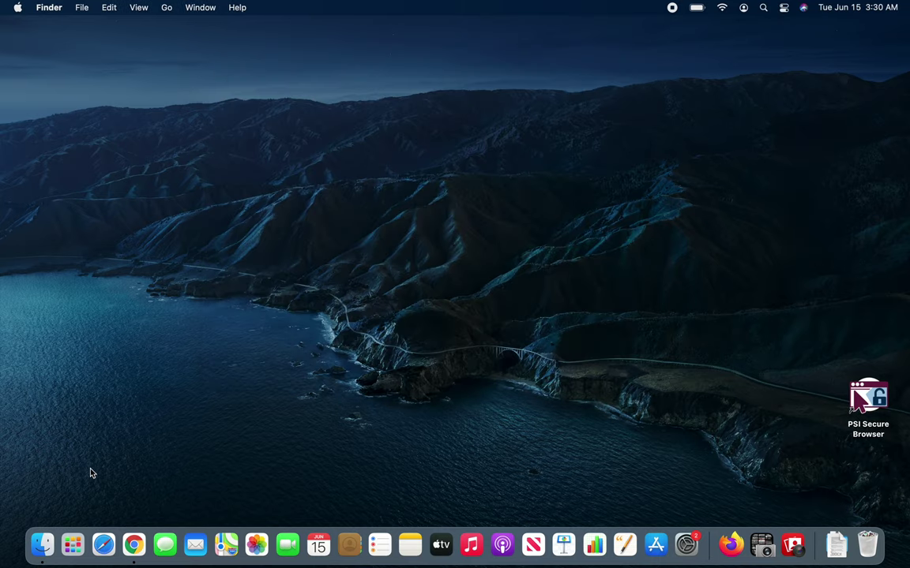
- Open System Preferences from Launchpad
click(783, 8)
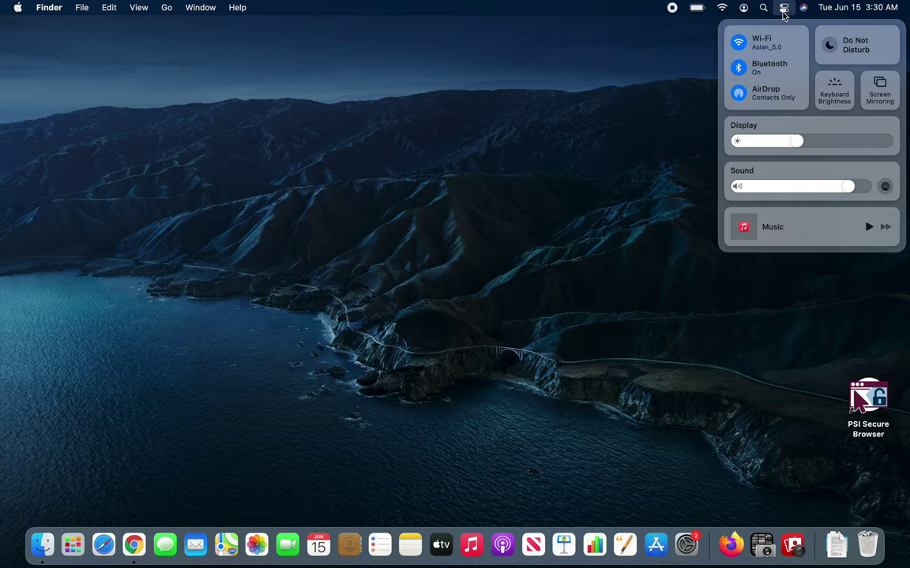
click(76, 541)
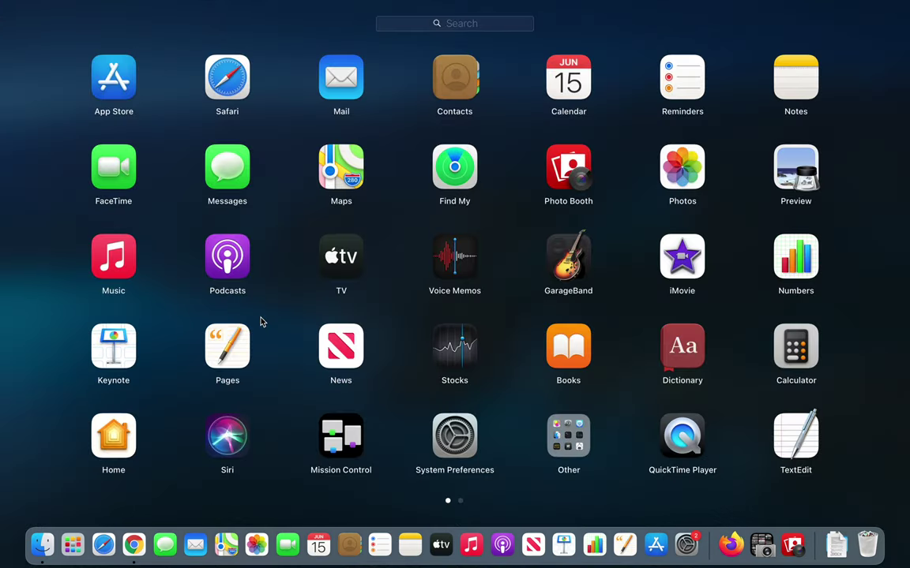
scroll(262, 322, right, 2)
scroll(259, 321, left, 2)
click(465, 444)
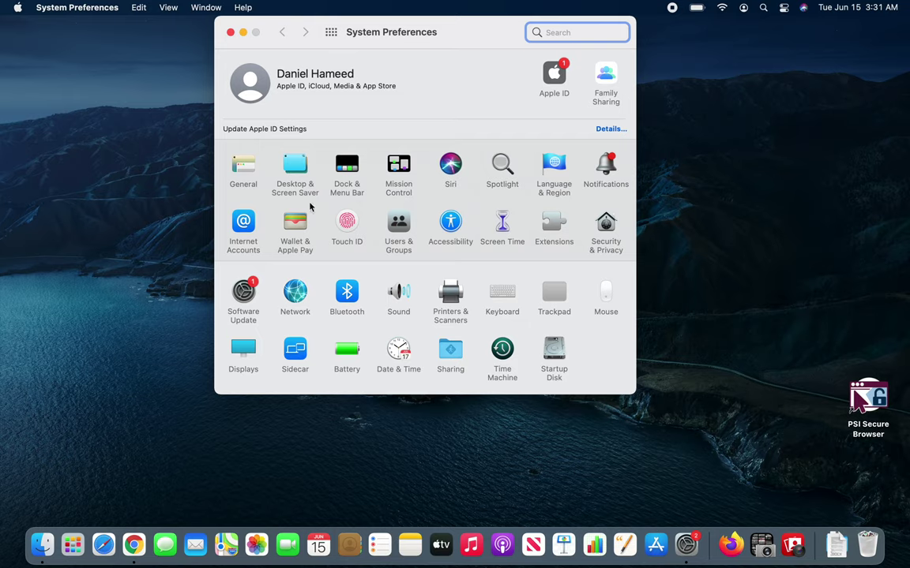
- Leave the General preferences, search System Preferences for "noti", and open the Notification Center settings
click(242, 169)
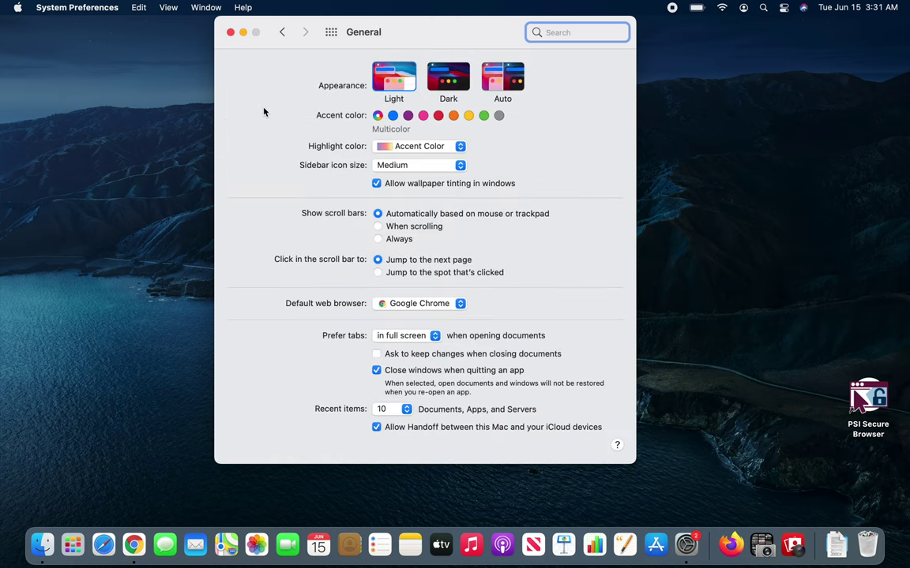
click(281, 32)
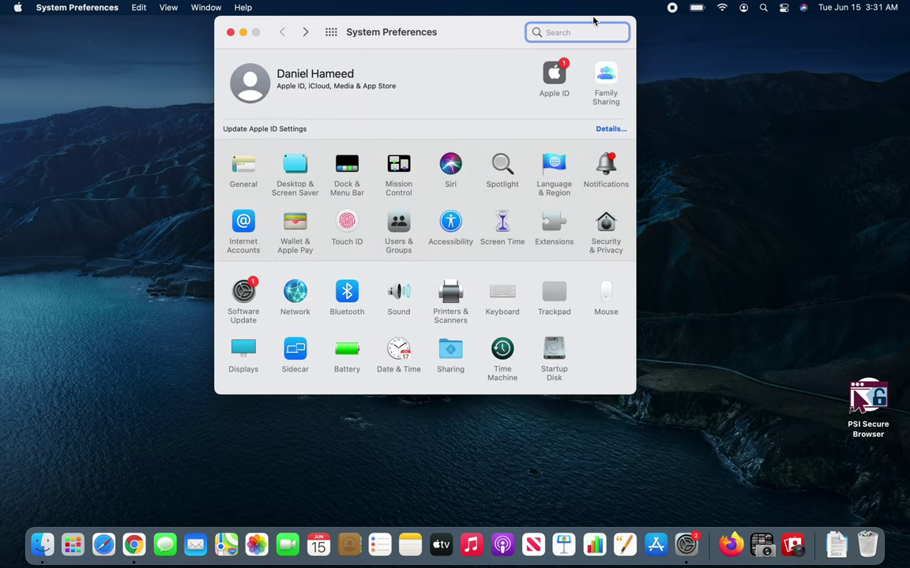
text(noy)
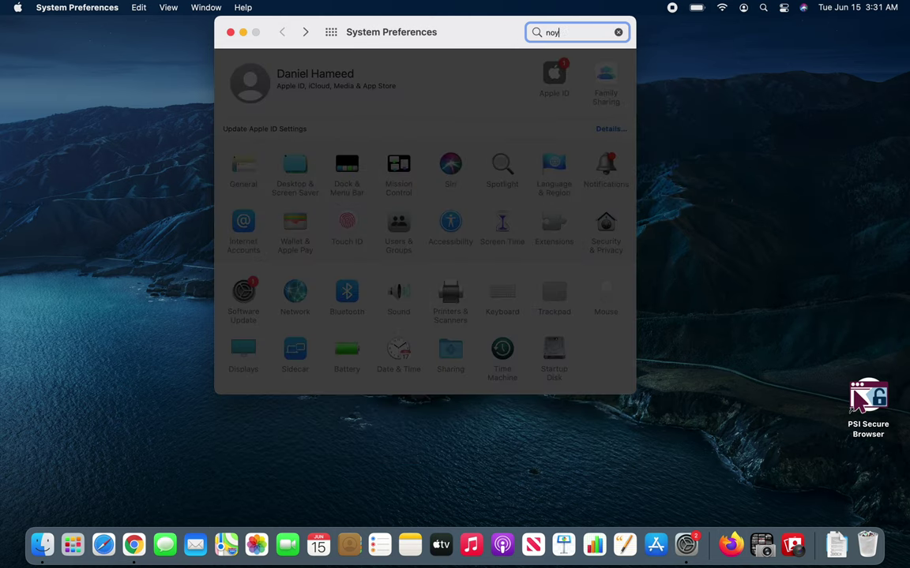
text(ti)
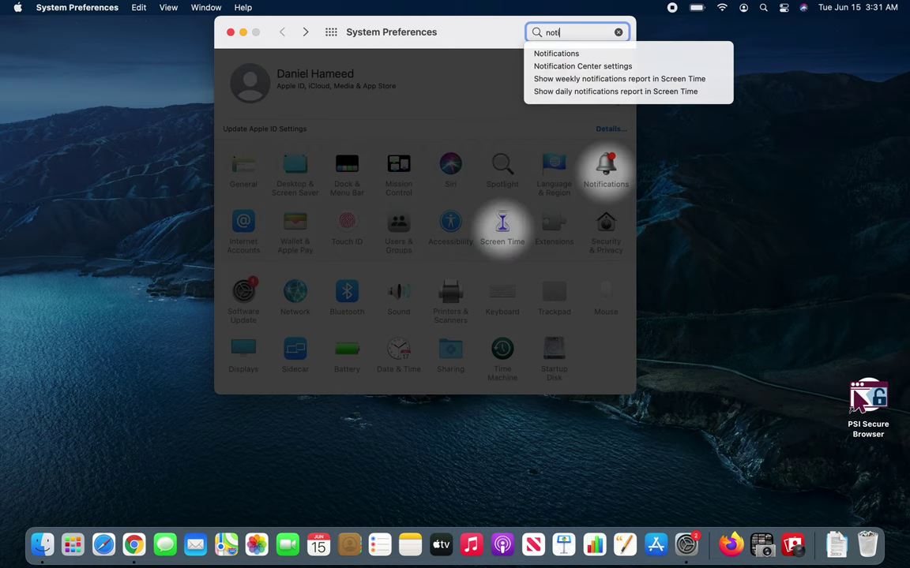
click(557, 68)
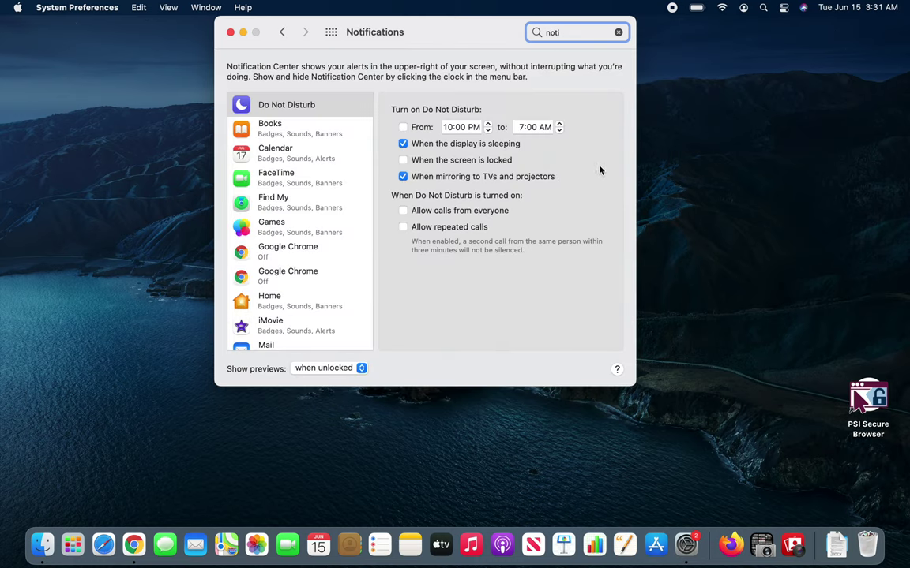
- Return to the preferences overview, open Notifications from the grid, and select Do Not Disturb
click(281, 32)
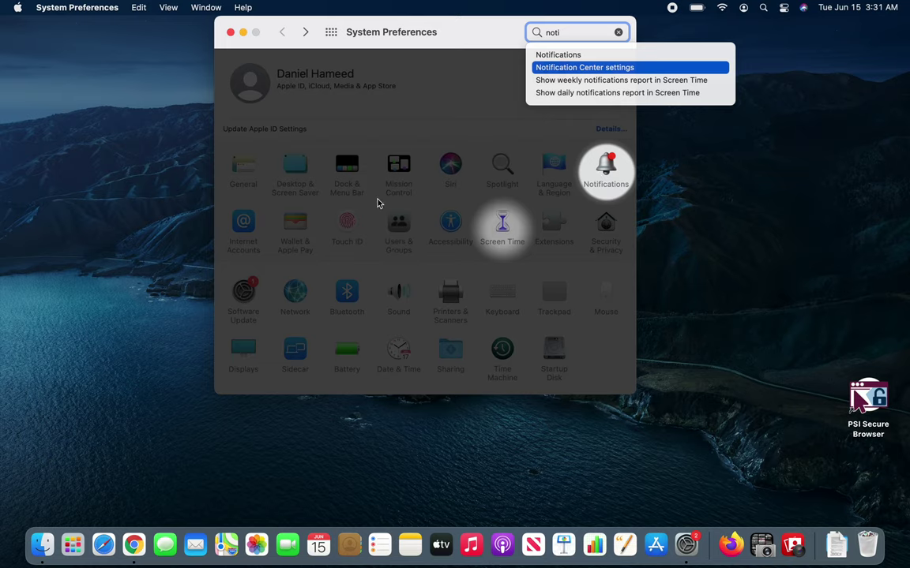
click(607, 185)
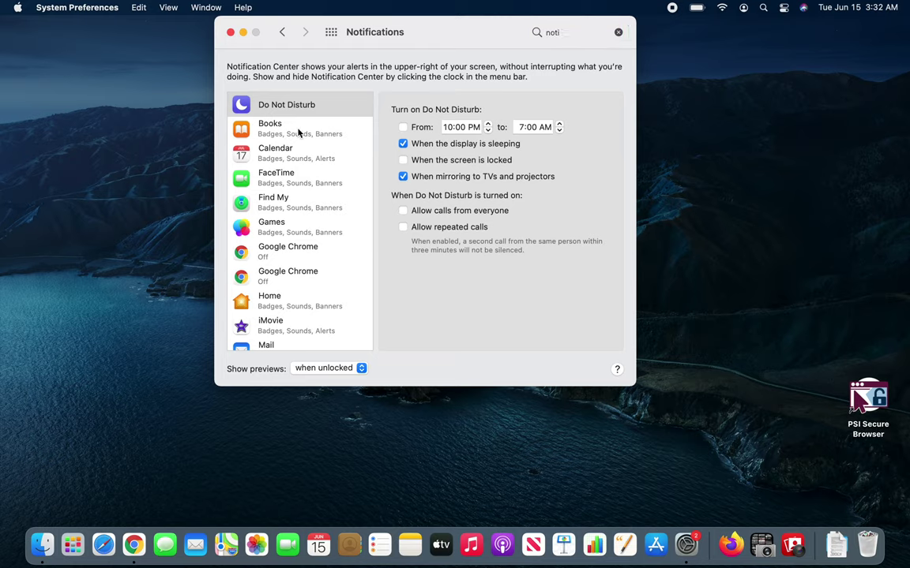
click(273, 102)
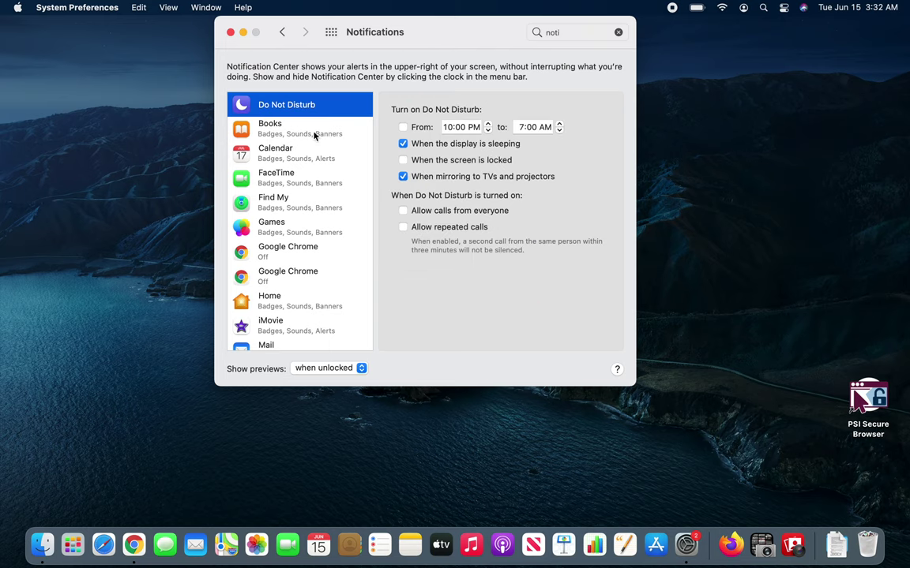
- Review the notification settings of Books, Calendar, FaceTime, Find My, Games and the first Google Chrome entry
click(314, 136)
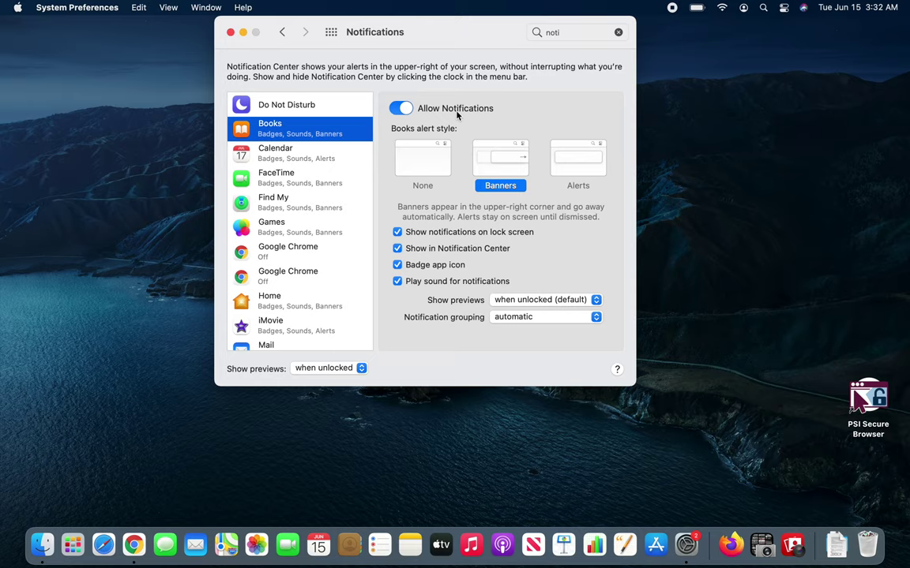
click(308, 158)
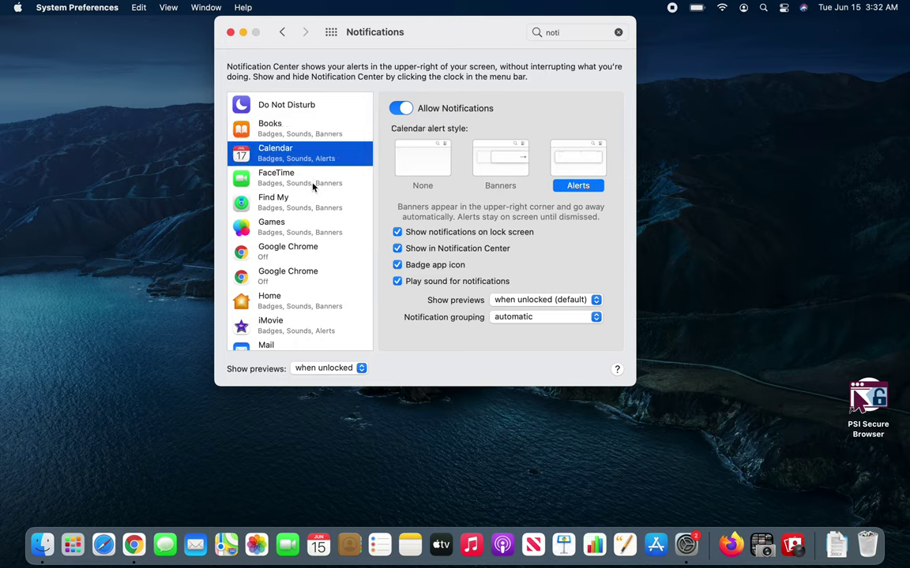
click(313, 187)
click(310, 205)
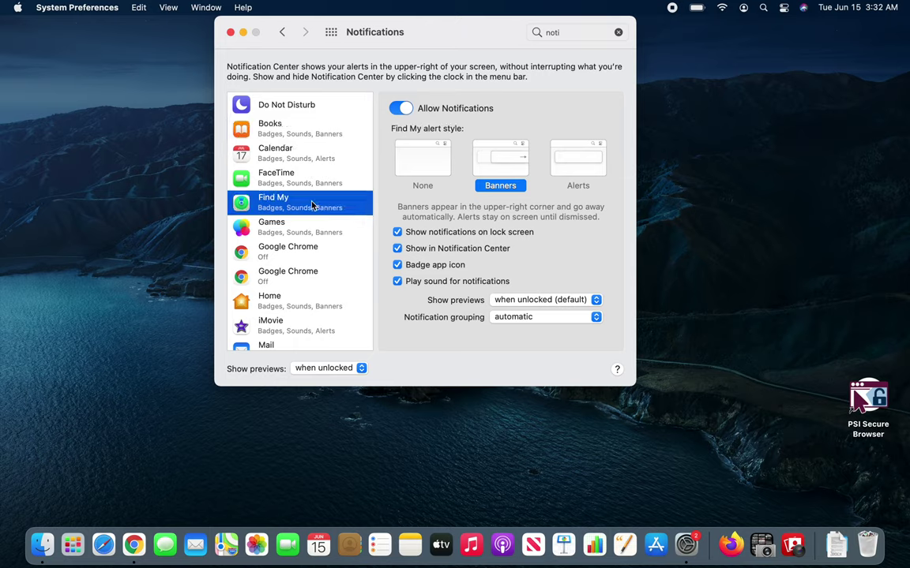
click(307, 227)
click(308, 246)
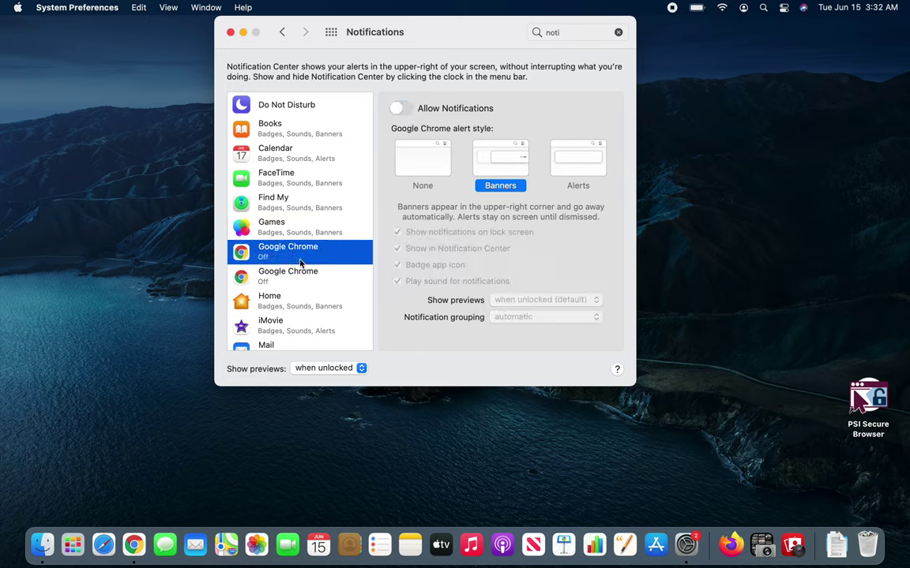
- Compare the alert styles and notification options of Calendar, Books, FaceTime and iMovie
click(302, 155)
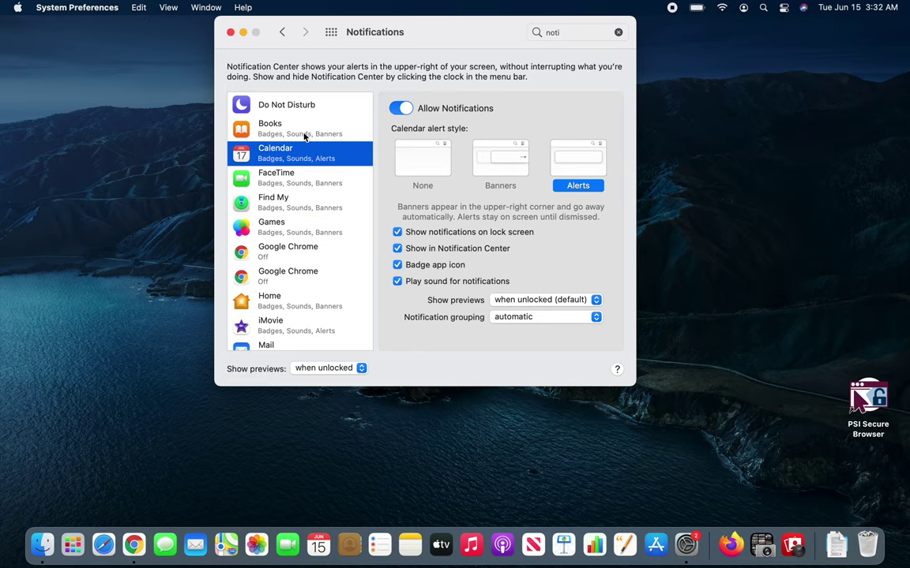
click(304, 133)
click(307, 169)
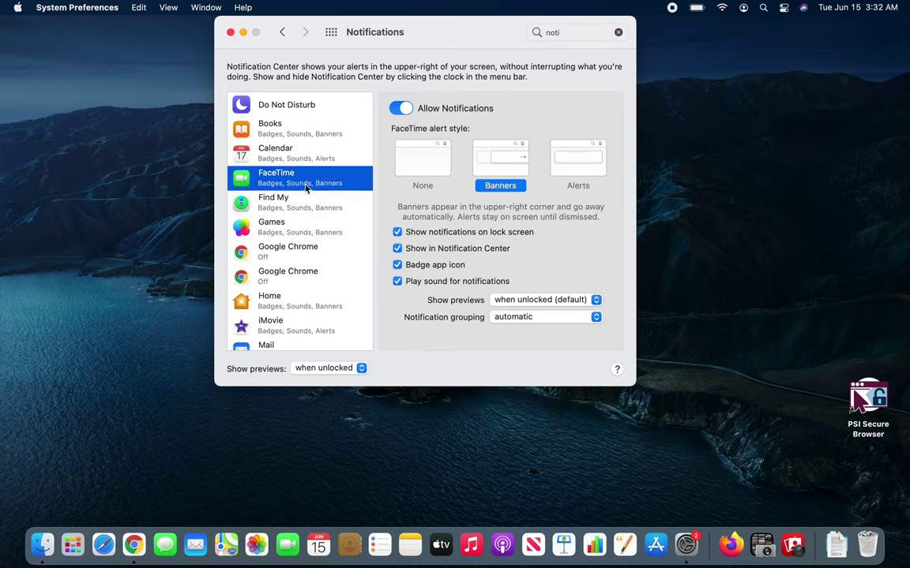
click(307, 158)
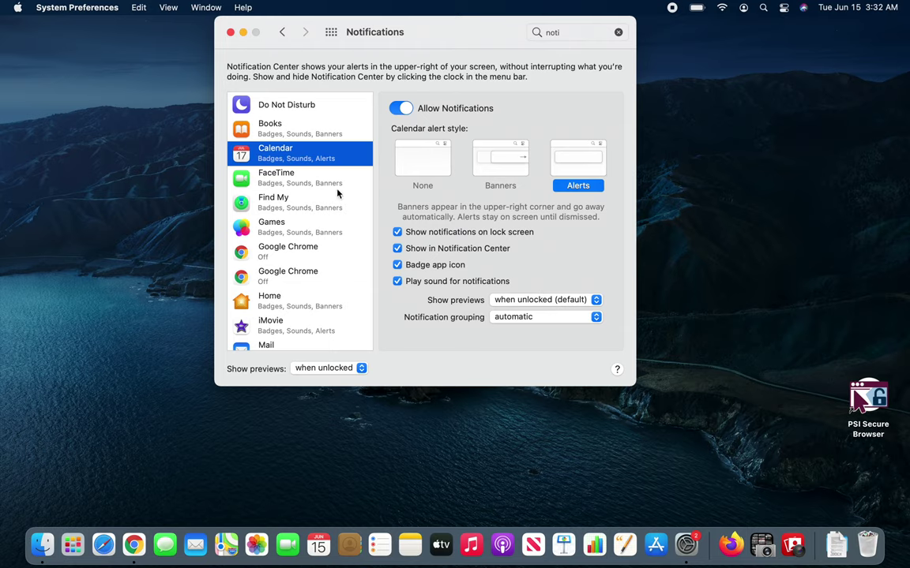
click(311, 139)
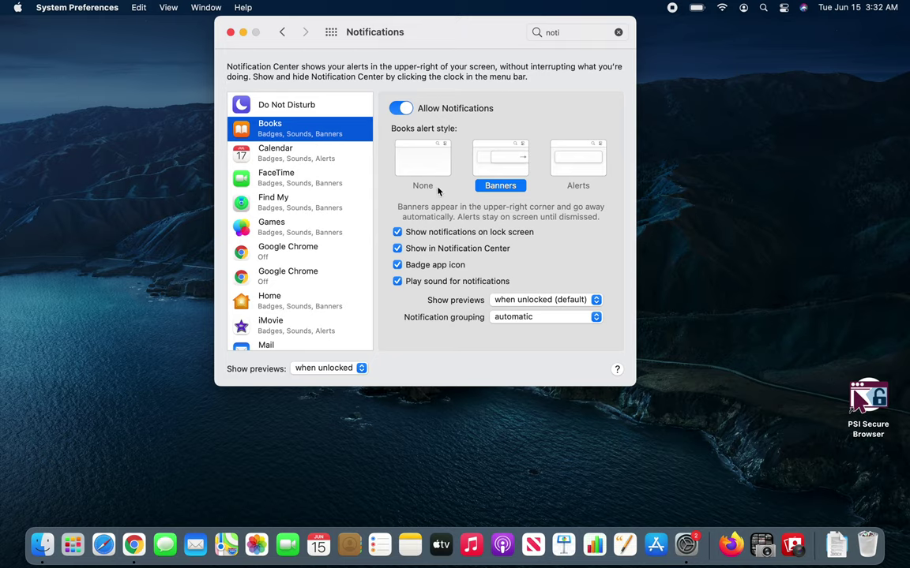
click(304, 322)
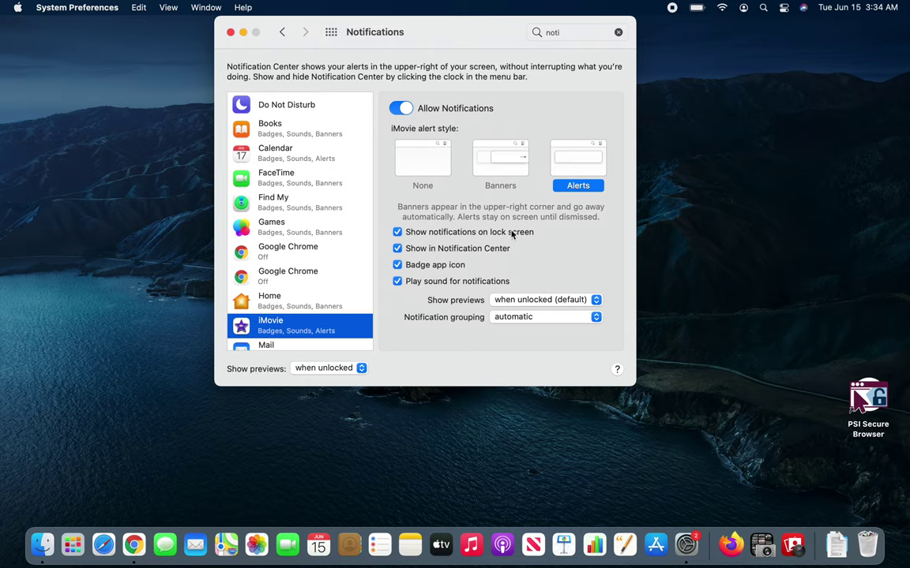
- View the Notification Center beside the iMovie settings, dismiss it, and bring System Preferences back to the front
click(856, 7)
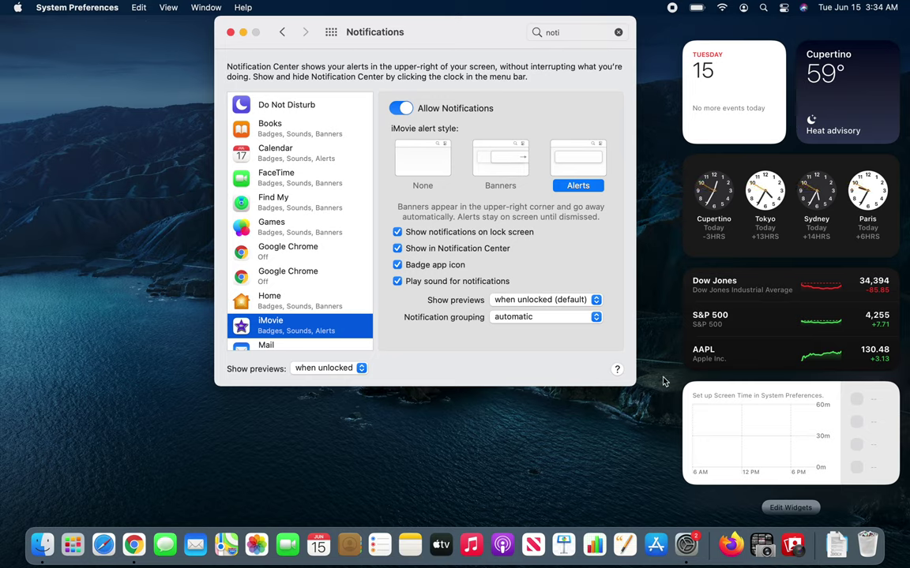
click(643, 434)
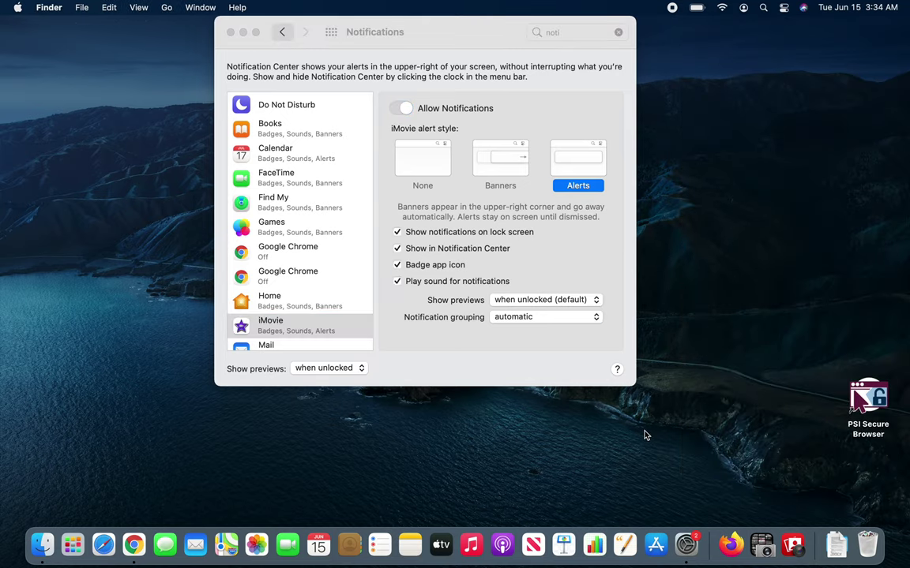
scroll(319, 296, up, 2)
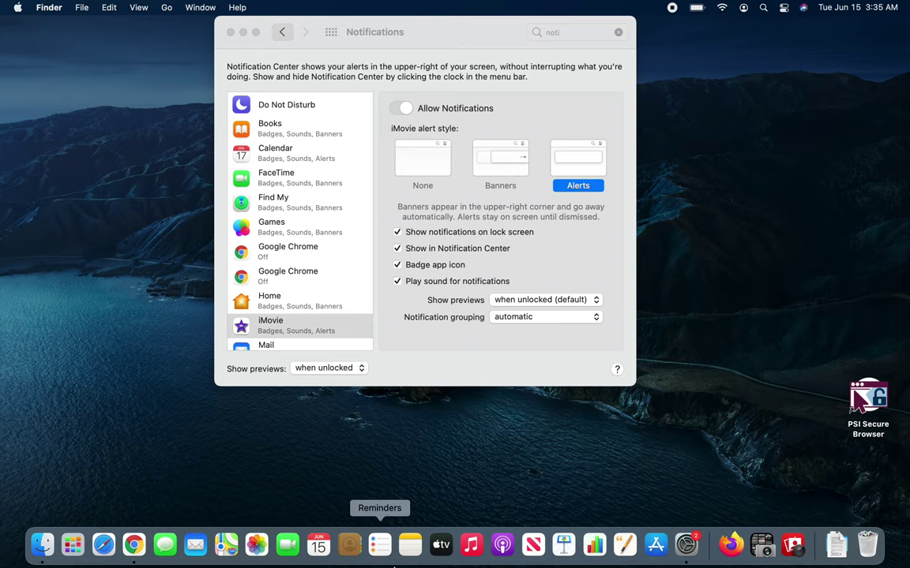
click(690, 545)
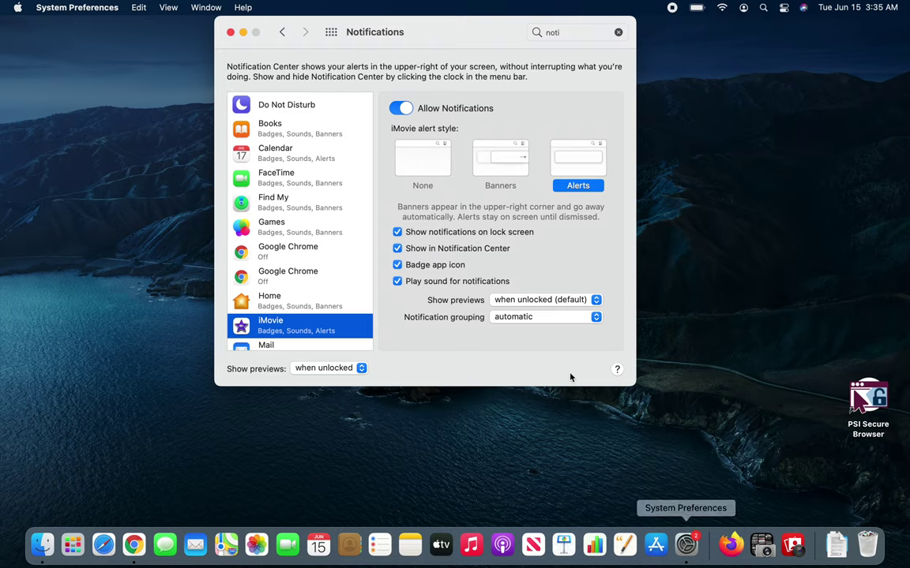
- Turn iMovie's app icon badge off and back on
click(431, 266)
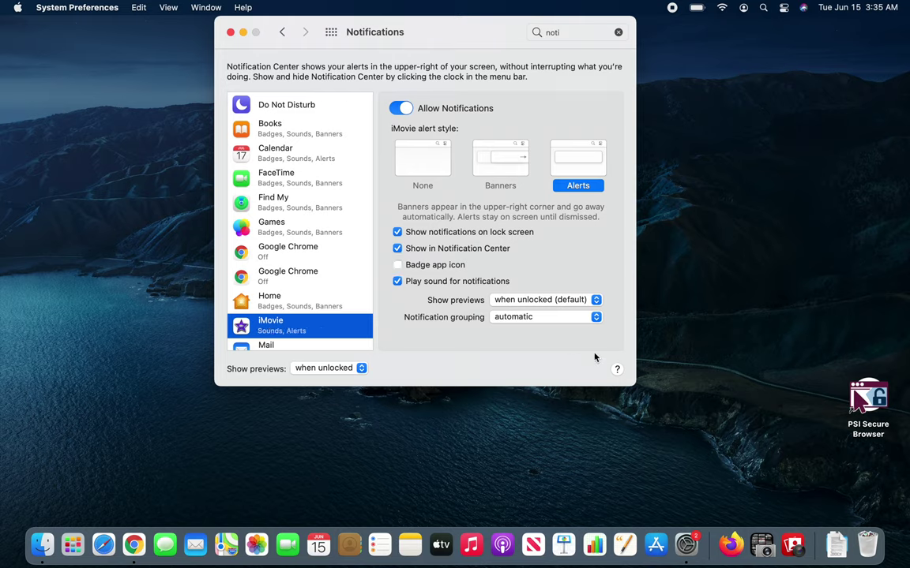
click(430, 267)
- Review the Messages notification settings and look through the rest of the app list
scroll(330, 333, down, 10)
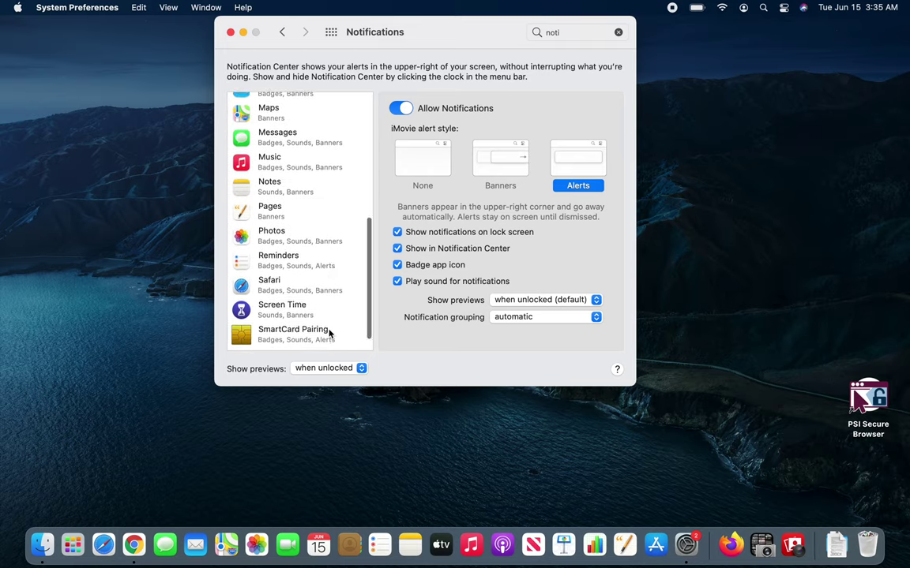
scroll(331, 331, up, 2)
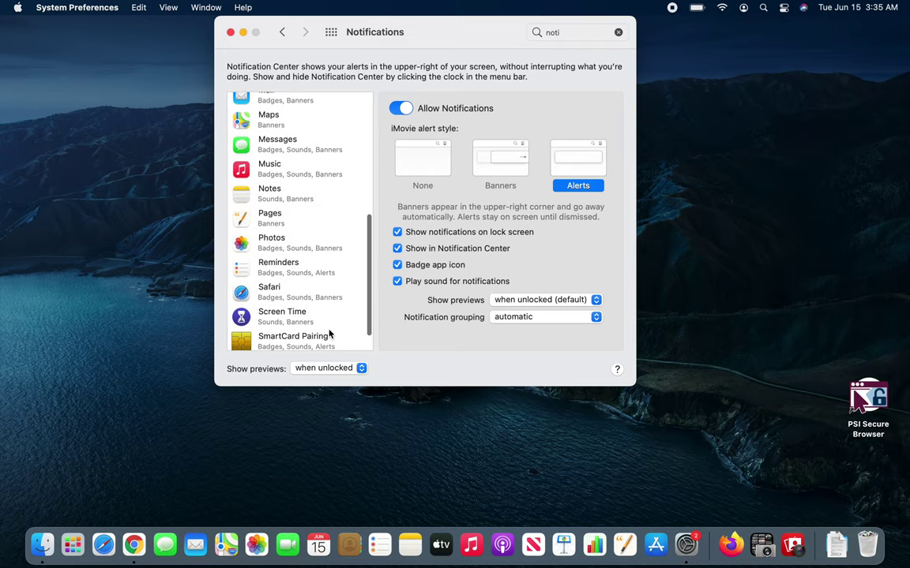
click(300, 151)
scroll(285, 229, up, 3)
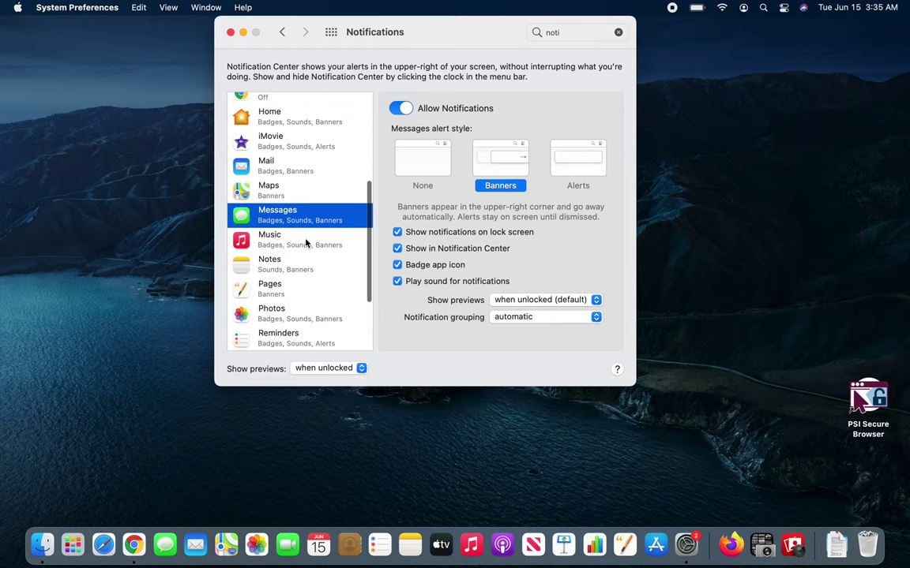
scroll(300, 241, down, 4)
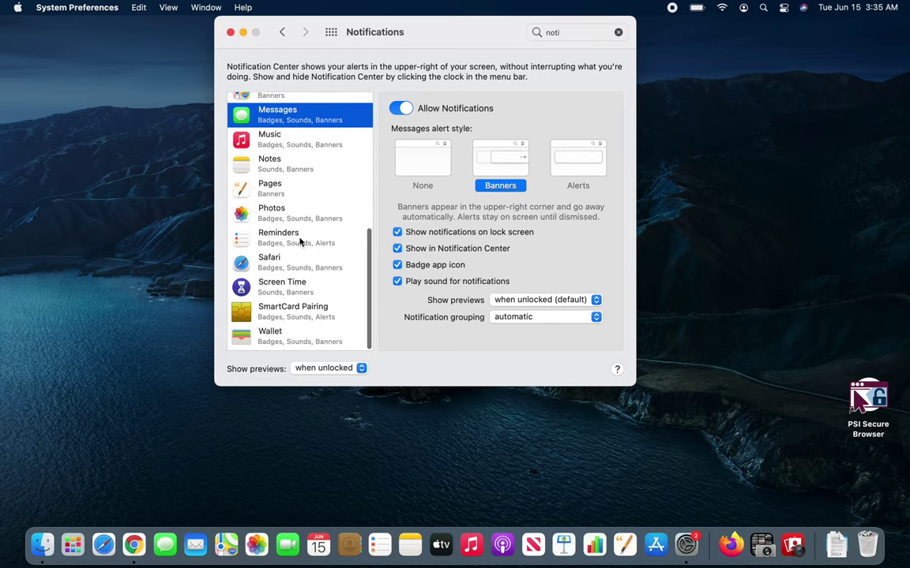
scroll(300, 245, up, 5)
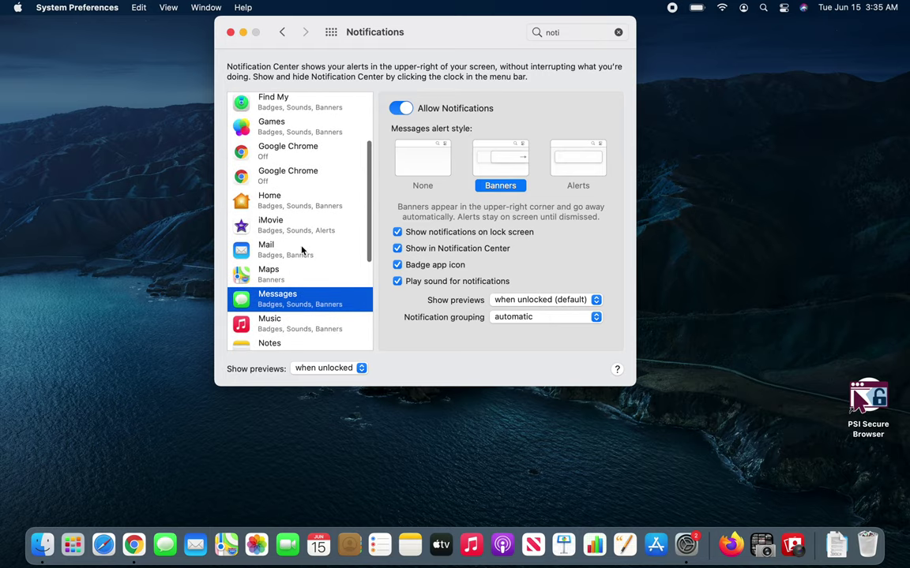
scroll(301, 251, up, 2)
scroll(301, 250, up, 2)
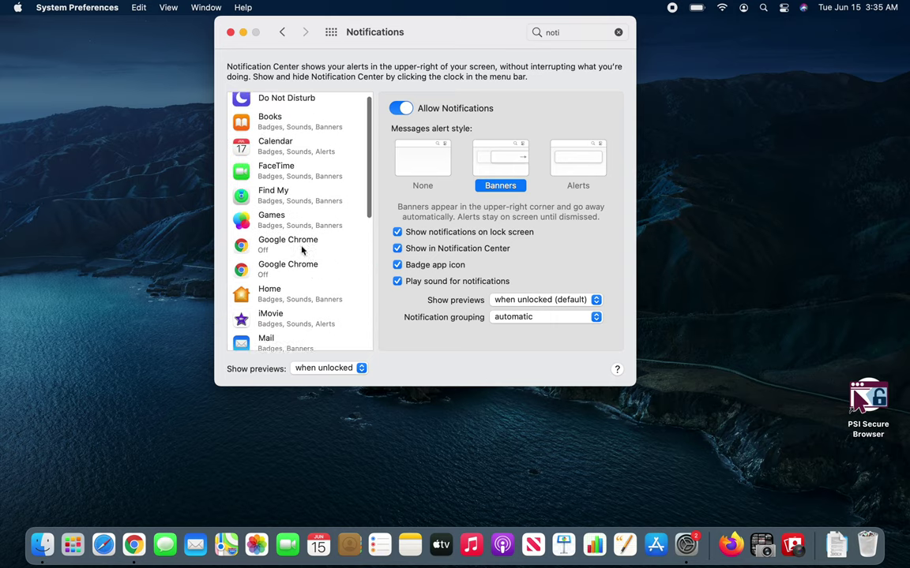
- Show Mail's notification settings, then open the Mail app to view its Dock badge and close the inbox window
scroll(301, 250, down, 4)
click(302, 250)
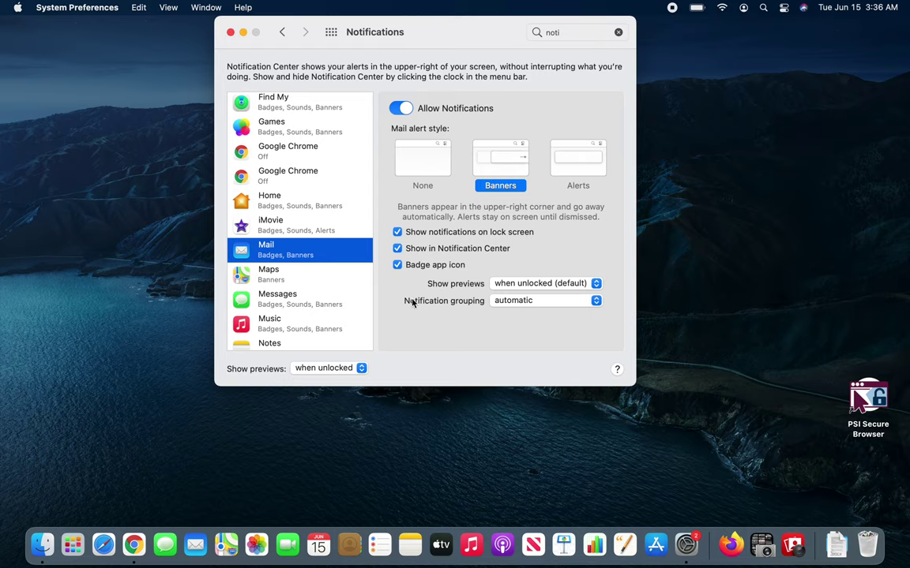
click(195, 553)
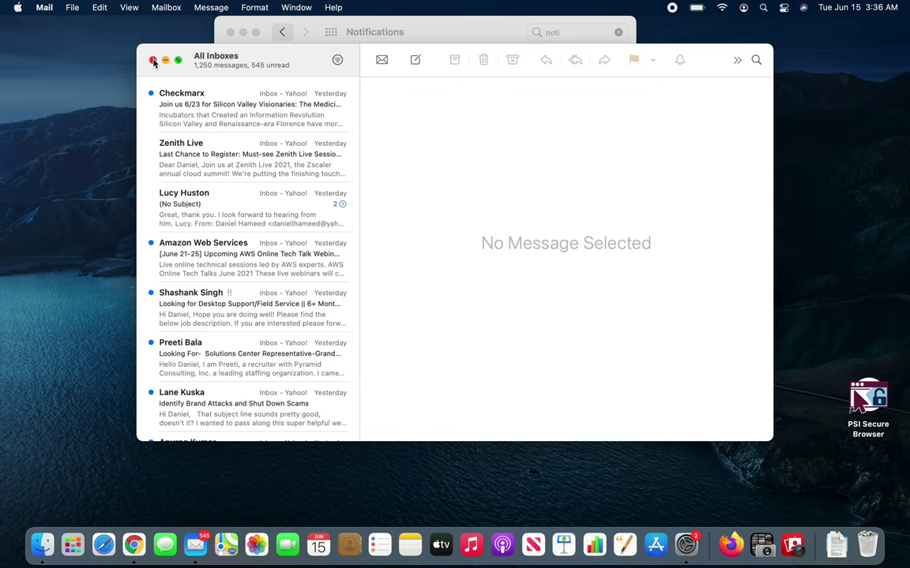
click(153, 60)
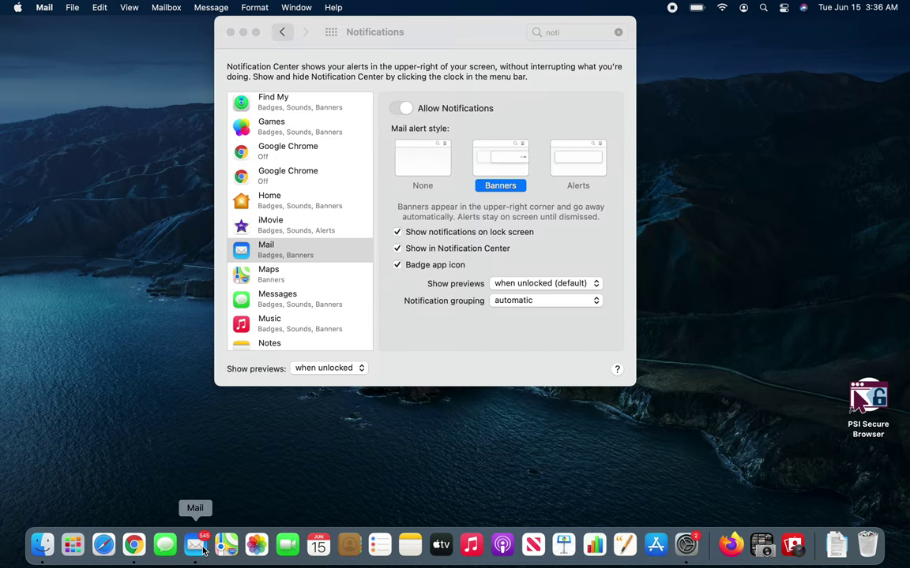
- Turn Mail's app icon badge off and back on in its notification settings
click(398, 266)
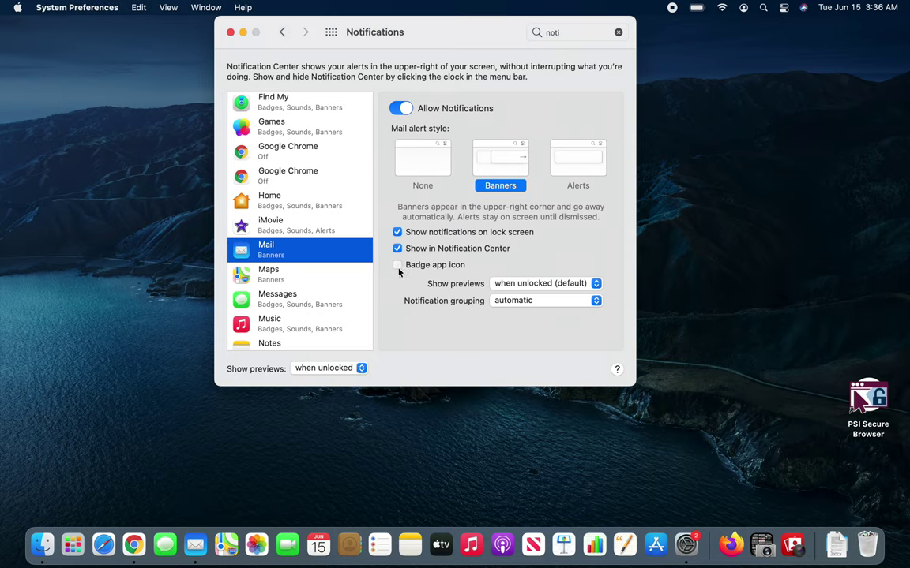
click(398, 268)
- Examine the available preview and notification grouping options for Maps without changing them
click(303, 282)
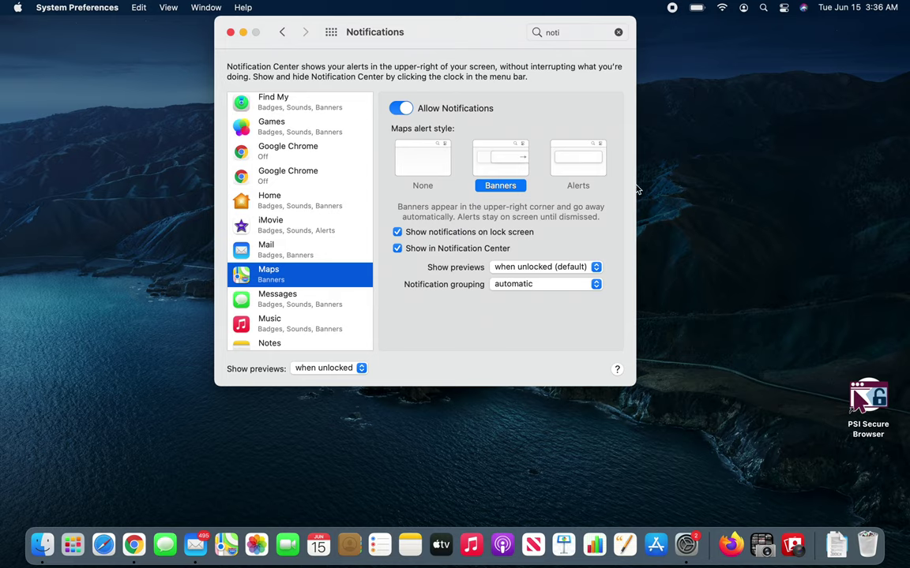
click(596, 268)
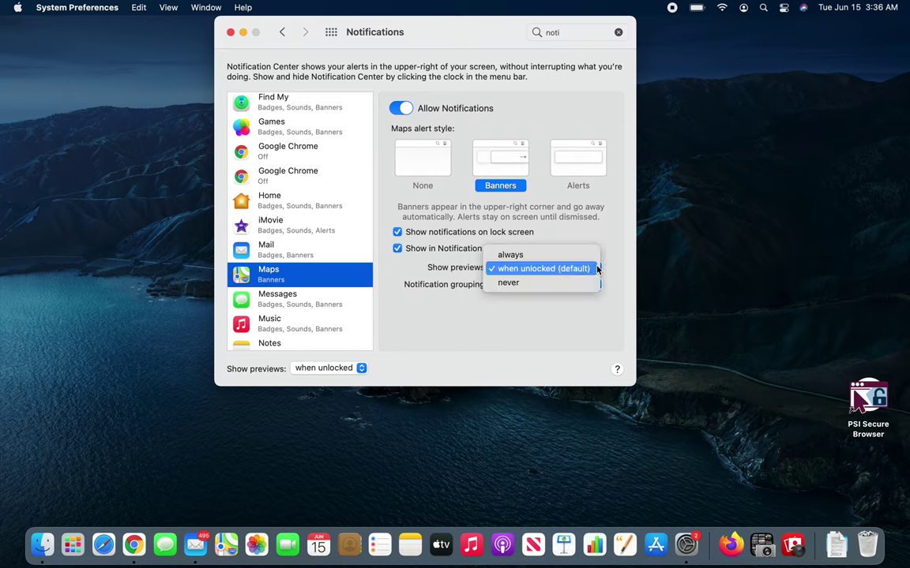
click(594, 321)
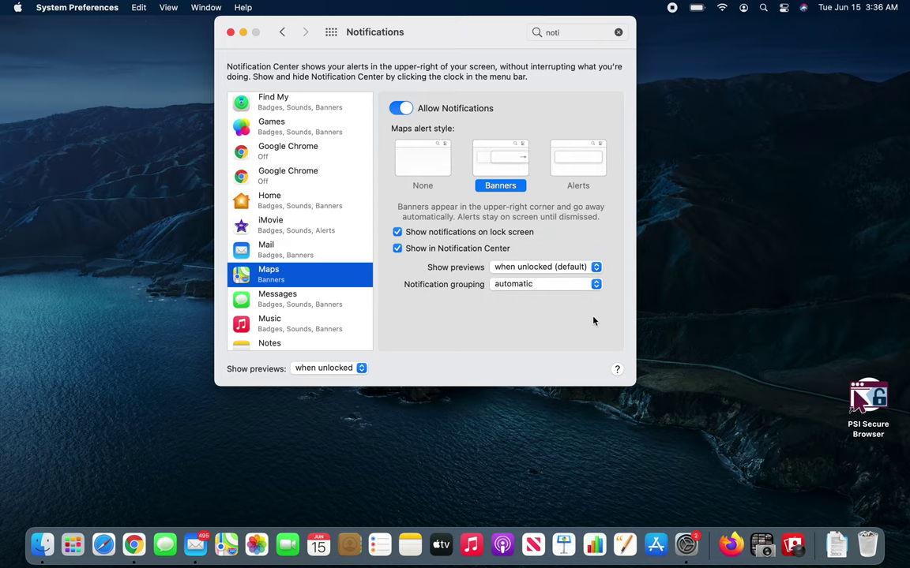
click(550, 289)
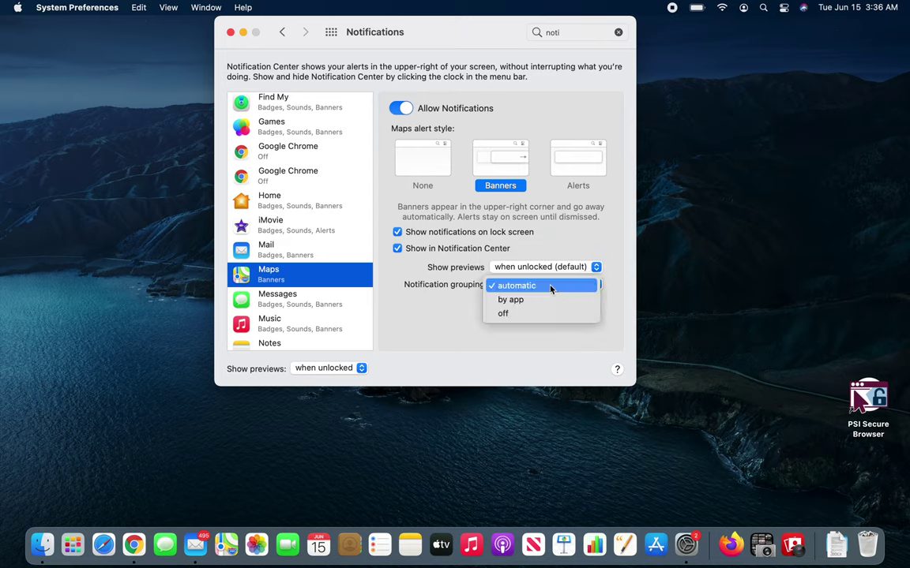
click(415, 318)
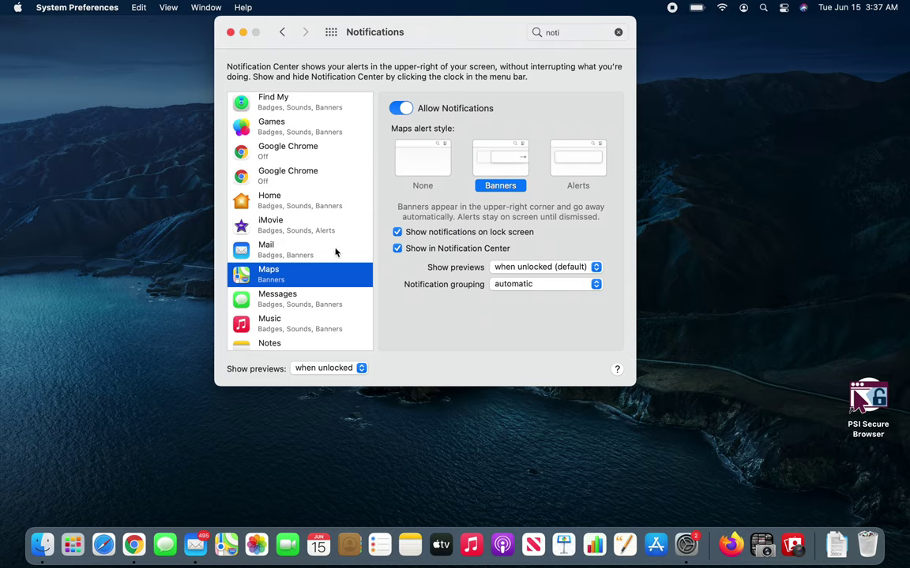
- Look over the whole app list once more and close the Notifications preferences window
scroll(335, 252, down, 5)
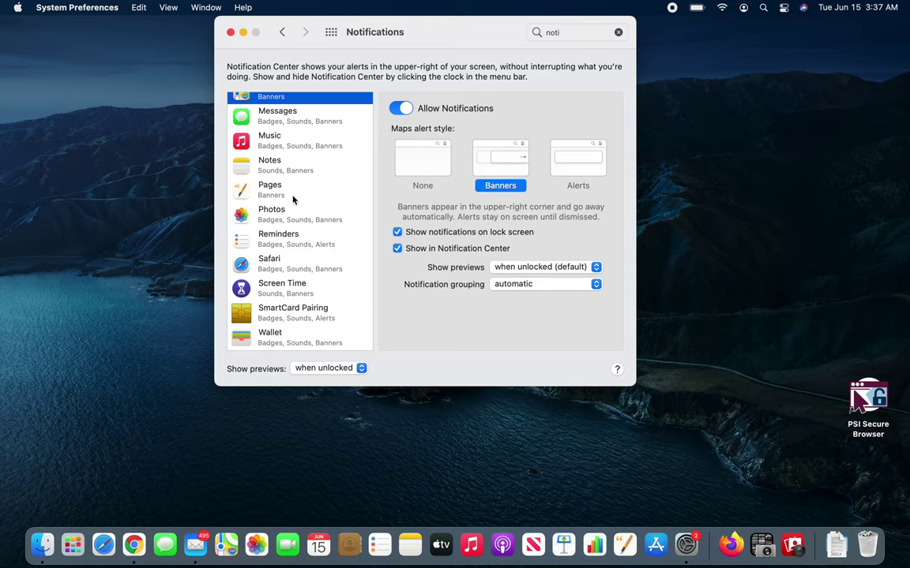
scroll(289, 260, up, 10)
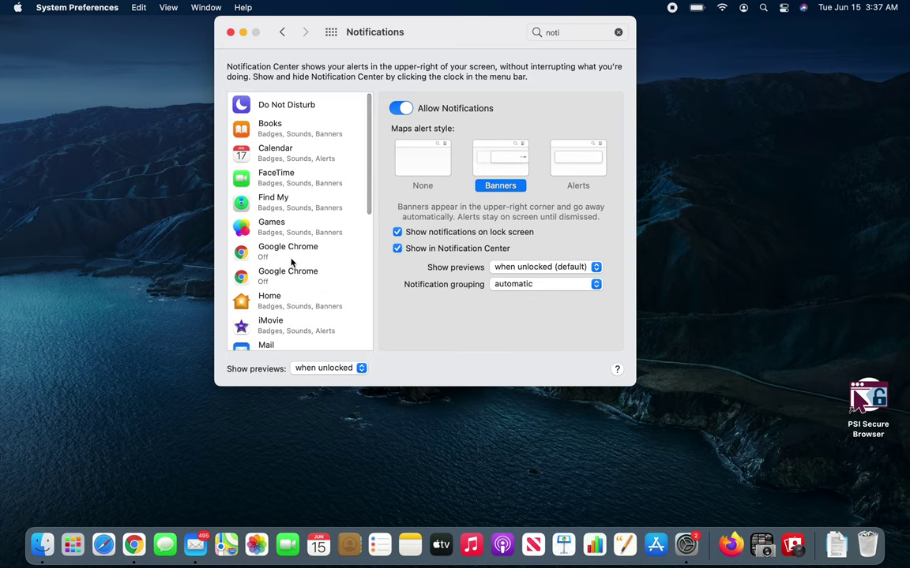
click(230, 32)
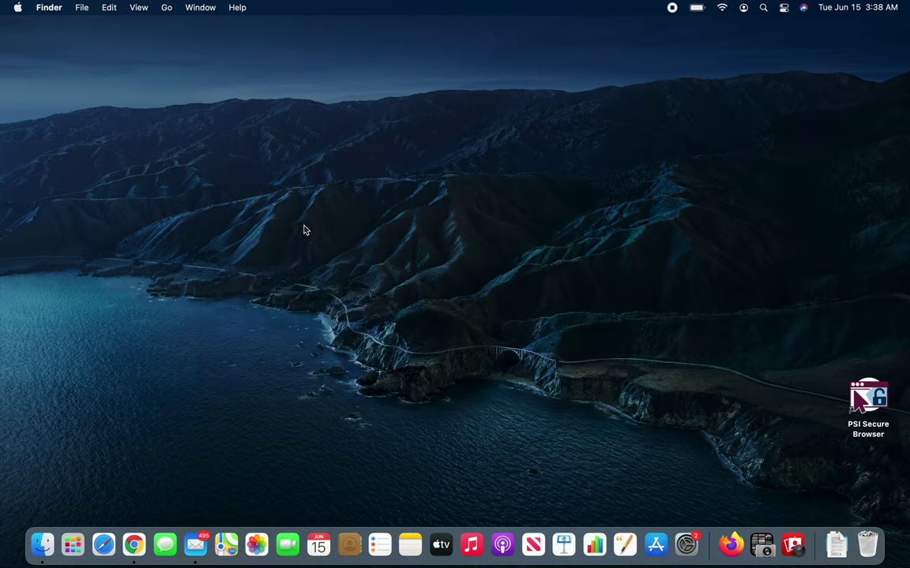